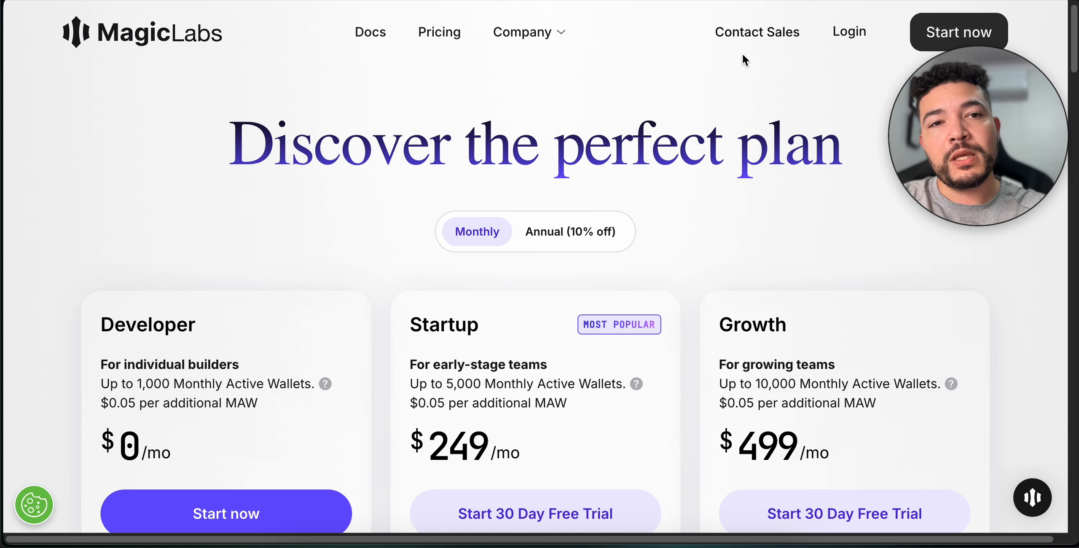
Switch to the Newton portal and look through its side quests and partner quests
left_click(861, 0)
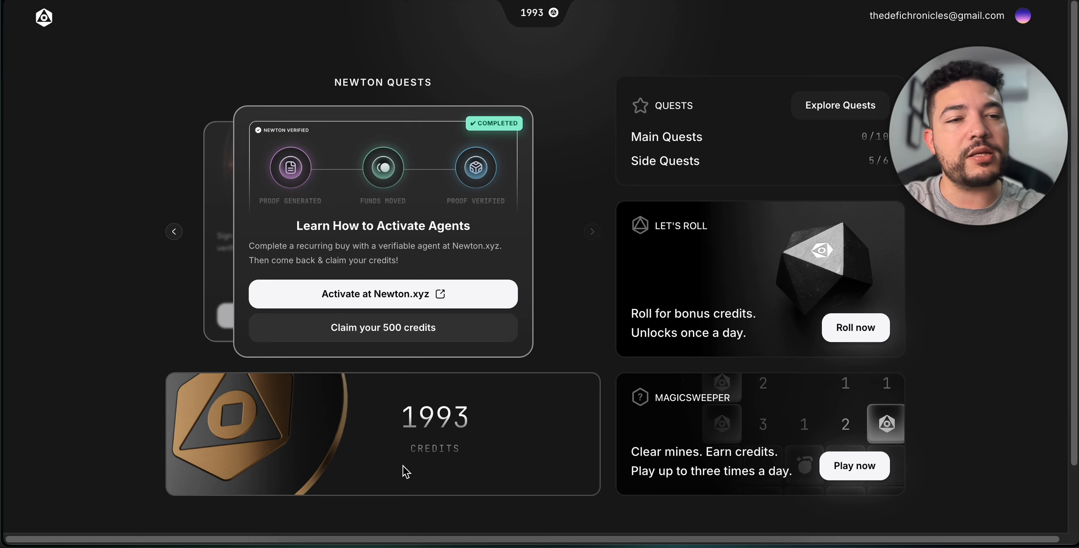
left_click(824, 106)
left_click(653, 195)
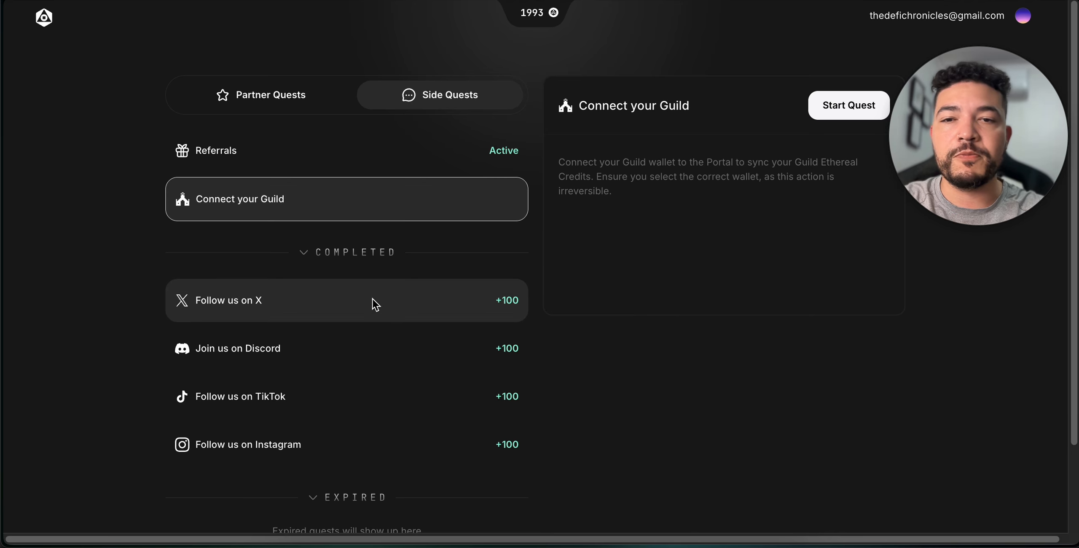
scroll(397, 289, "down", 1)
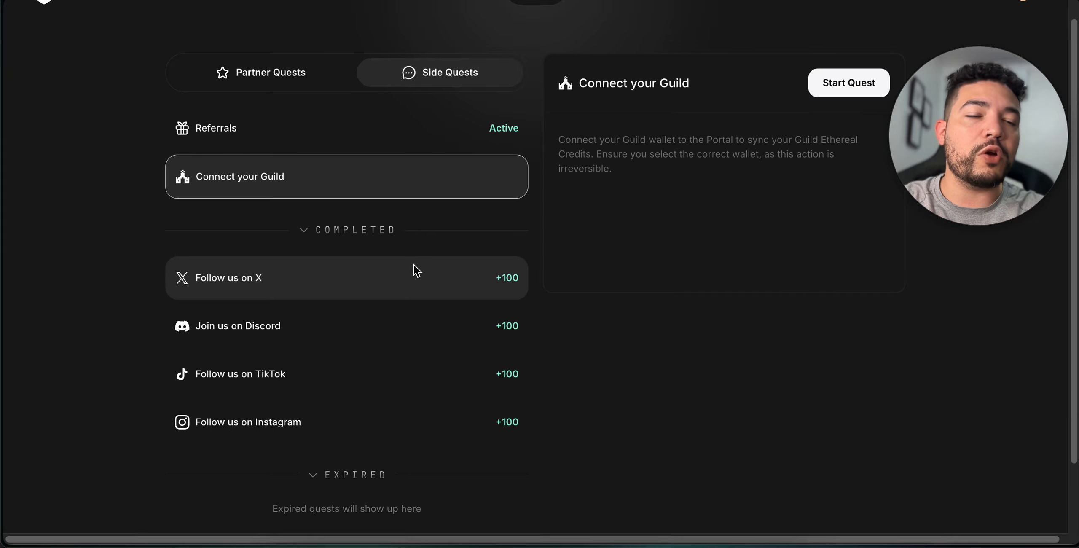
scroll(413, 265, "up", 1)
left_click(313, 103)
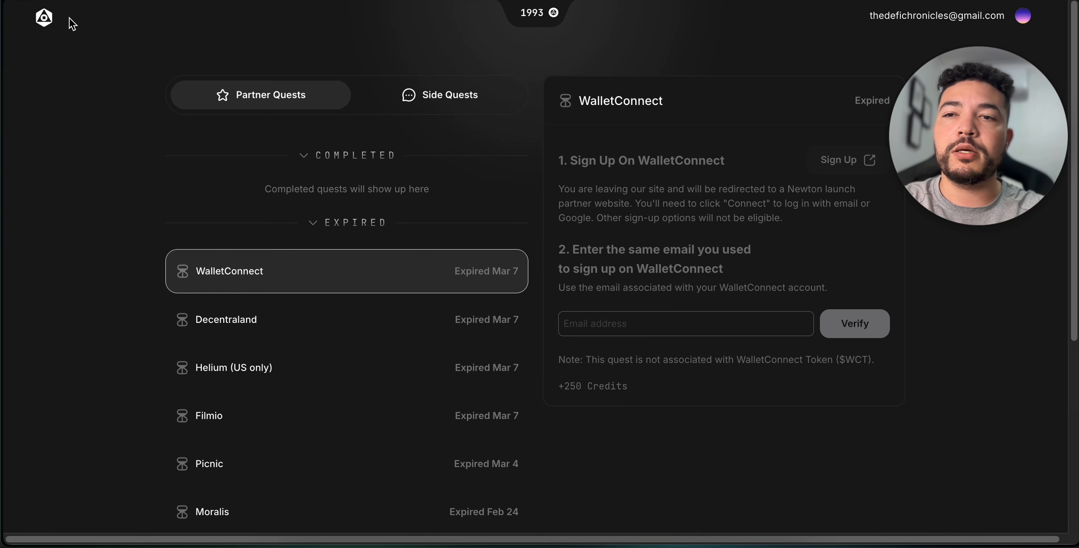
Return to the portal dashboard and open Newton.xyz from the Learn How to Activate Agents quest
left_click(44, 19)
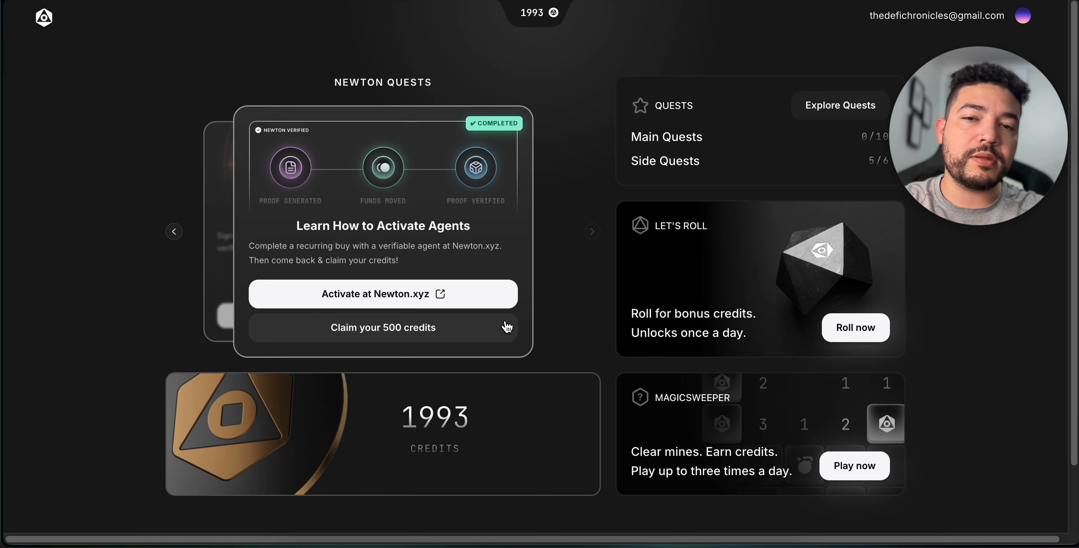
left_click(393, 301)
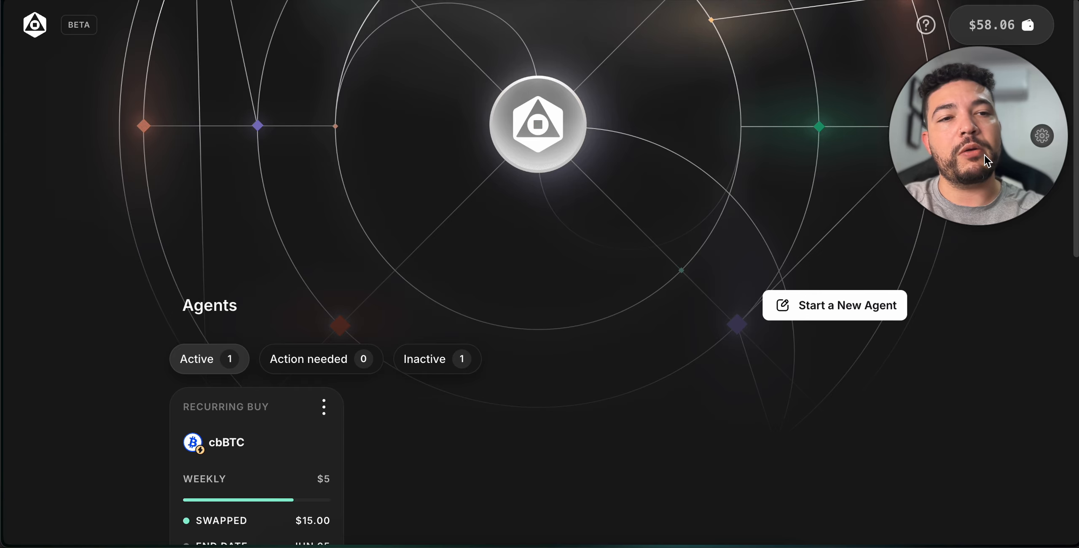
Open the wallet and examine its token balances, including the Based Coin entry, and close it again
left_click_drag(983, 164, 655, 182)
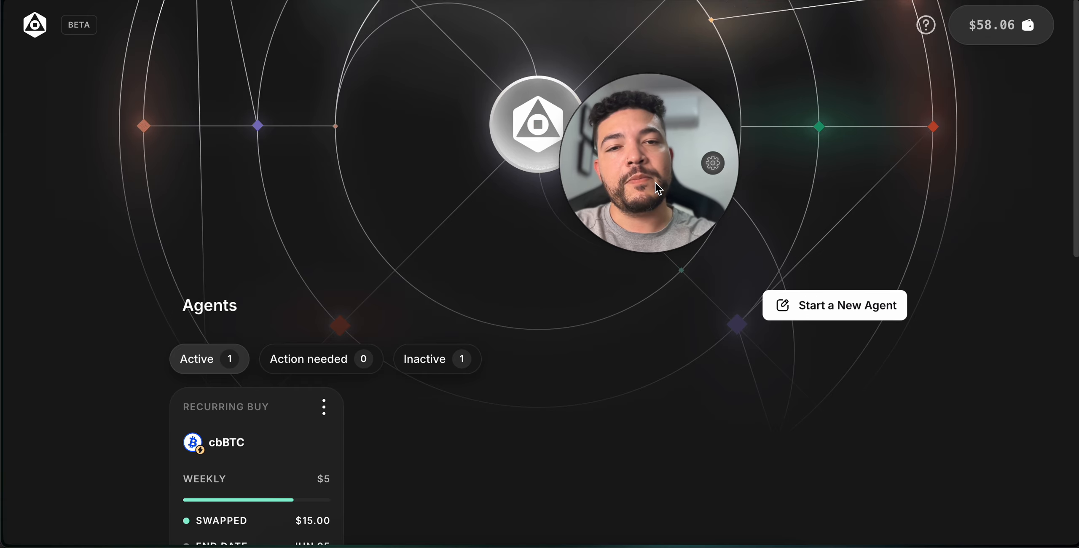
left_click(977, 26)
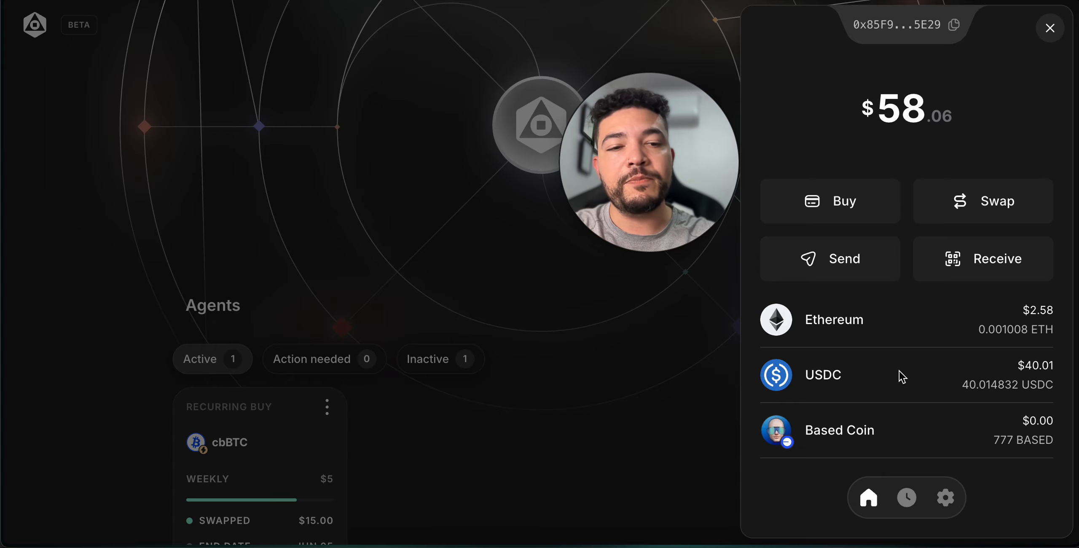
scroll(899, 375, "down", 2)
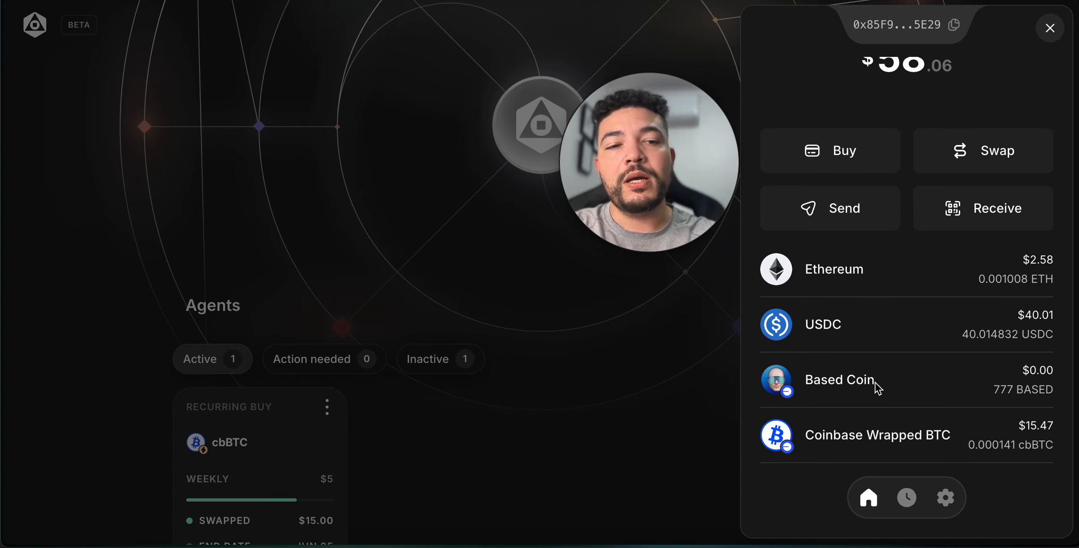
left_click_drag(807, 382, 1052, 395)
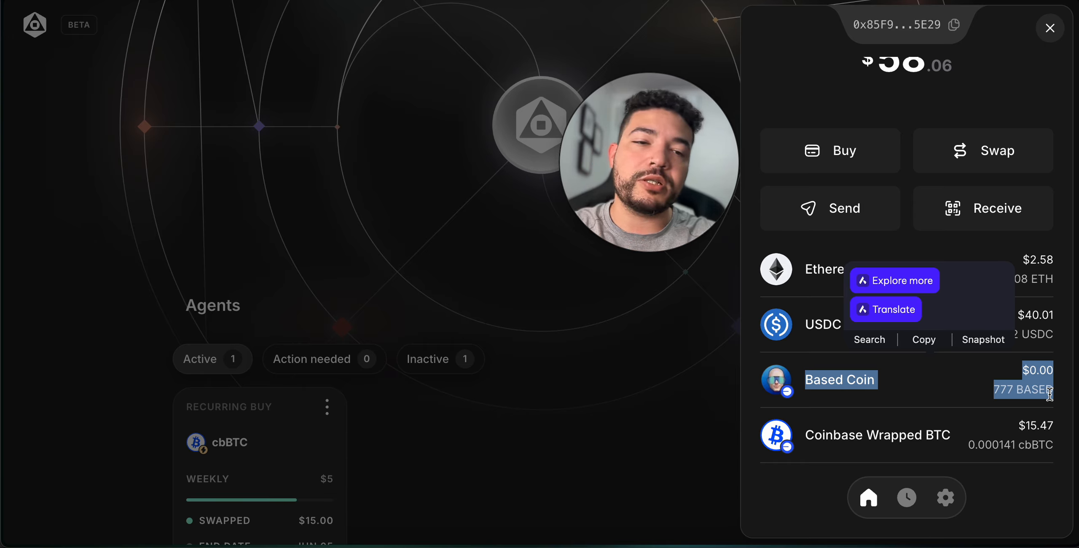
left_click(983, 393)
left_click_drag(1066, 395, 798, 365)
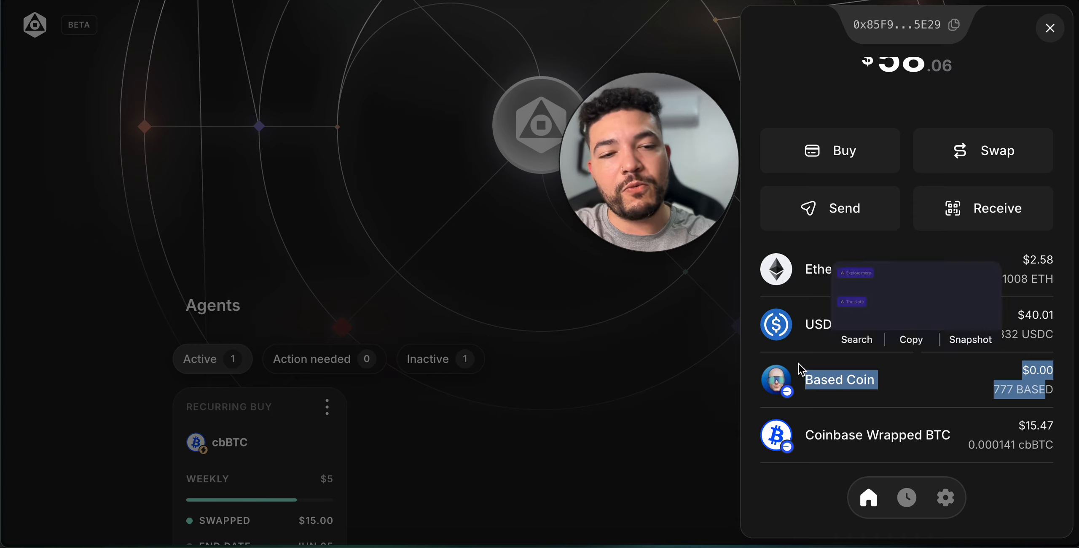
left_click(902, 381)
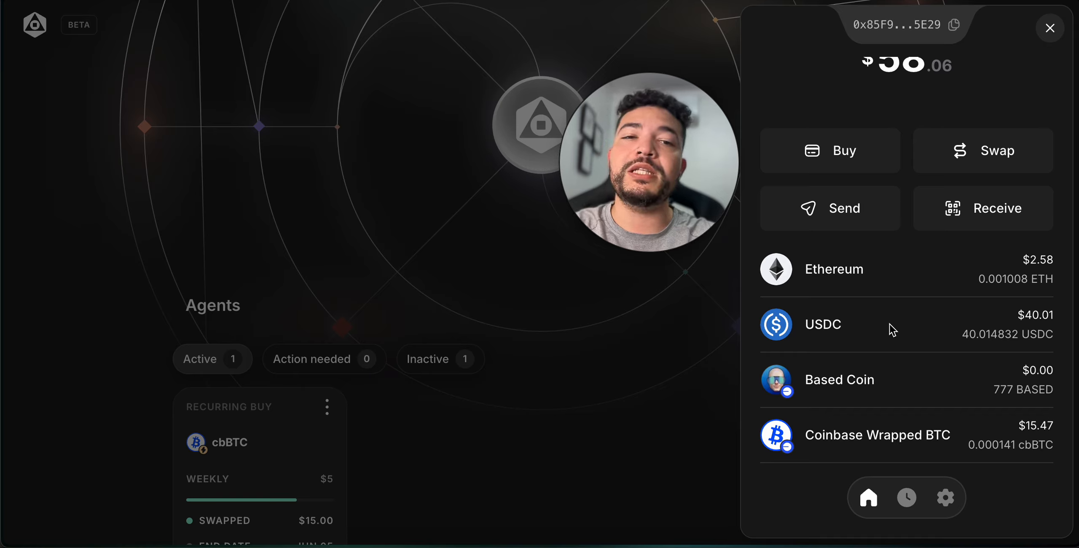
left_click(682, 395)
Start setting up a new Recurring Buy agent from the agents overview
scroll(682, 400, "down", 3)
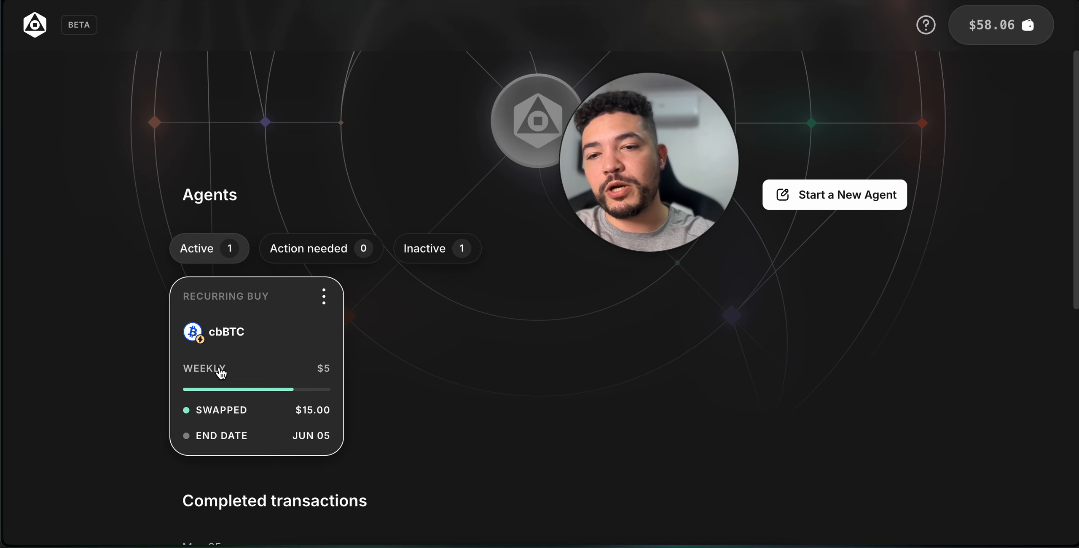
left_click(808, 204)
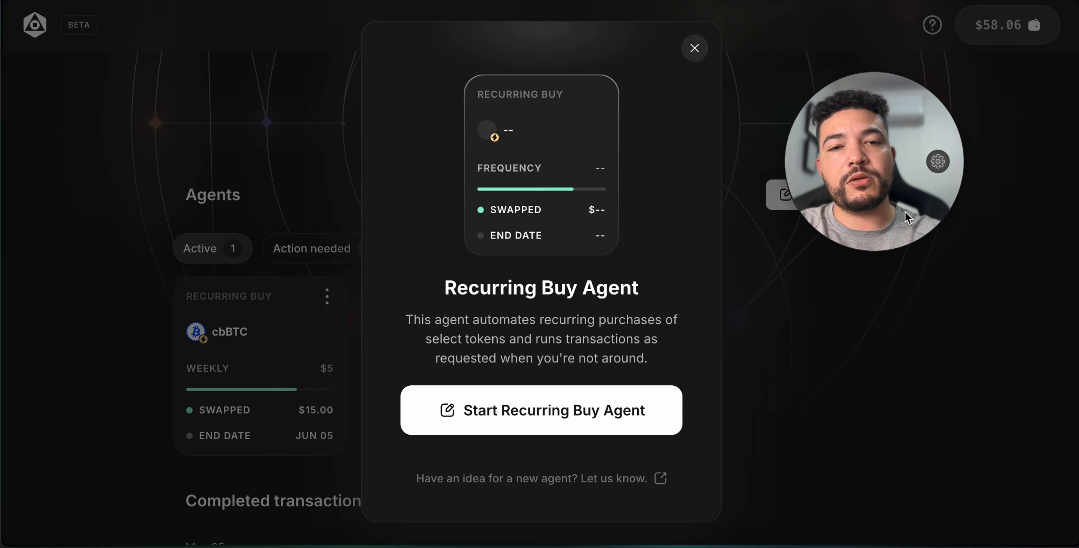
left_click(614, 407)
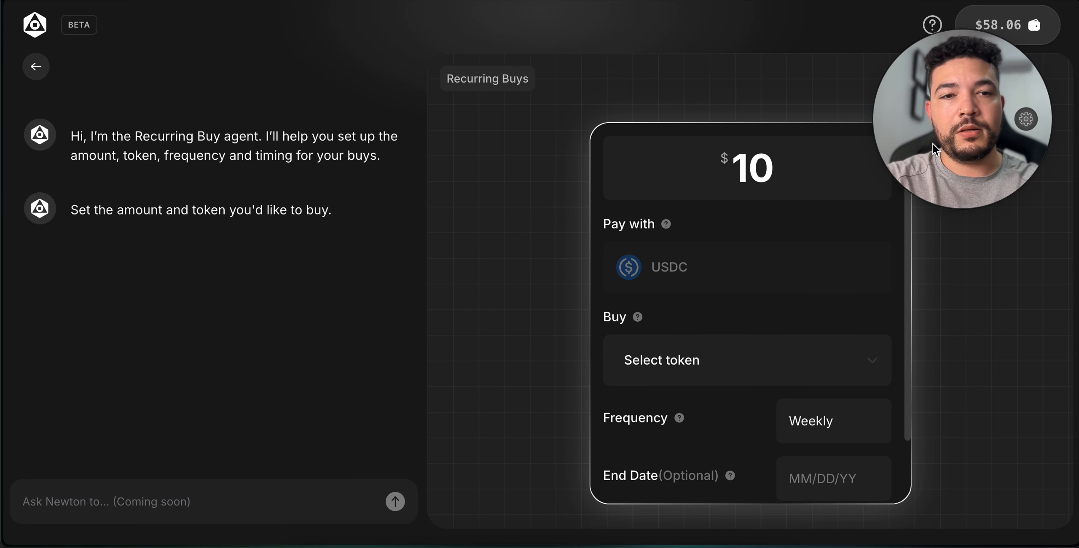
Set the recurring buy amount to $5 and choose KAITO as the token to buy
double_click(761, 173)
type("5")
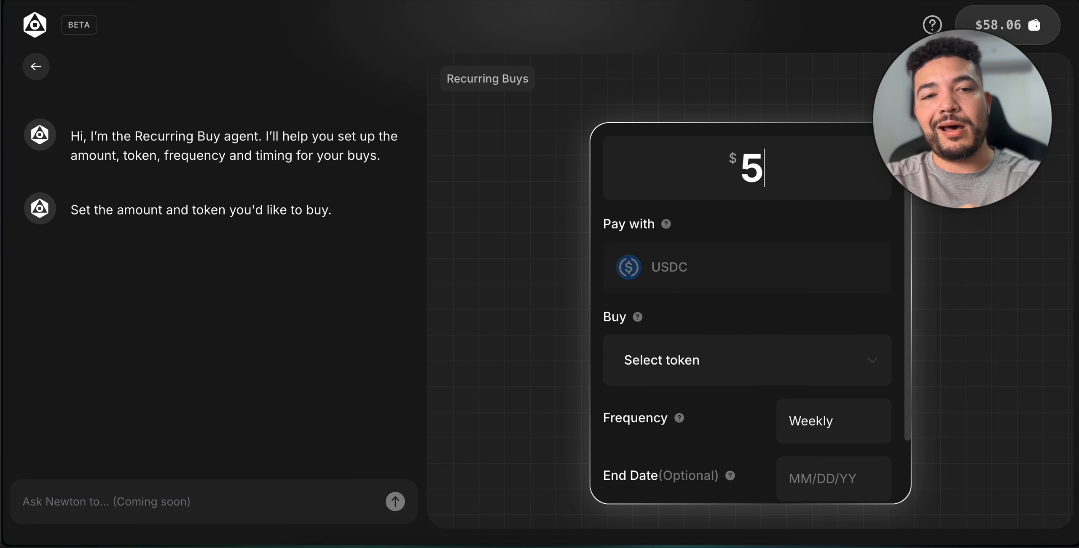
left_click(702, 359)
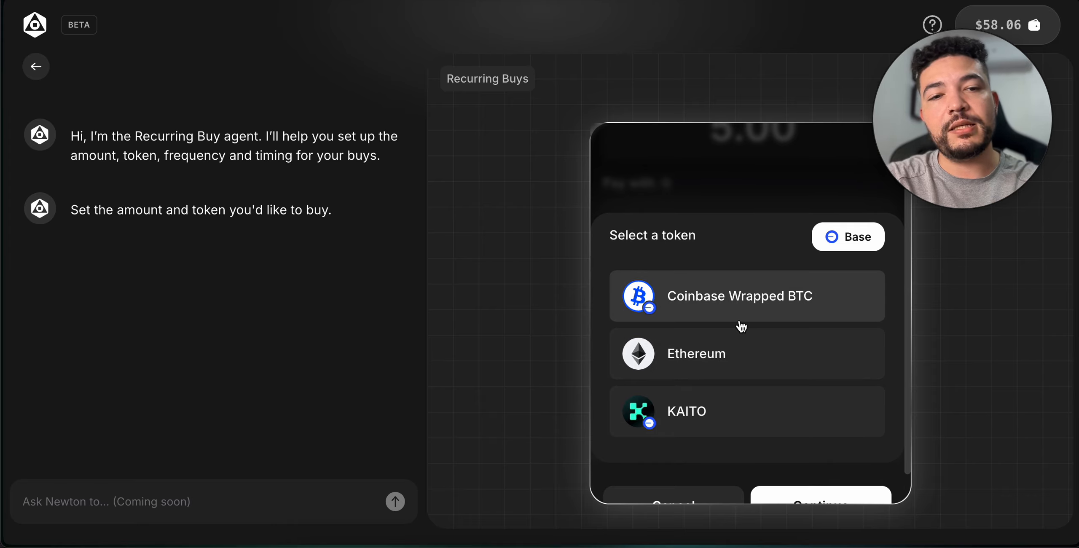
left_click(697, 410)
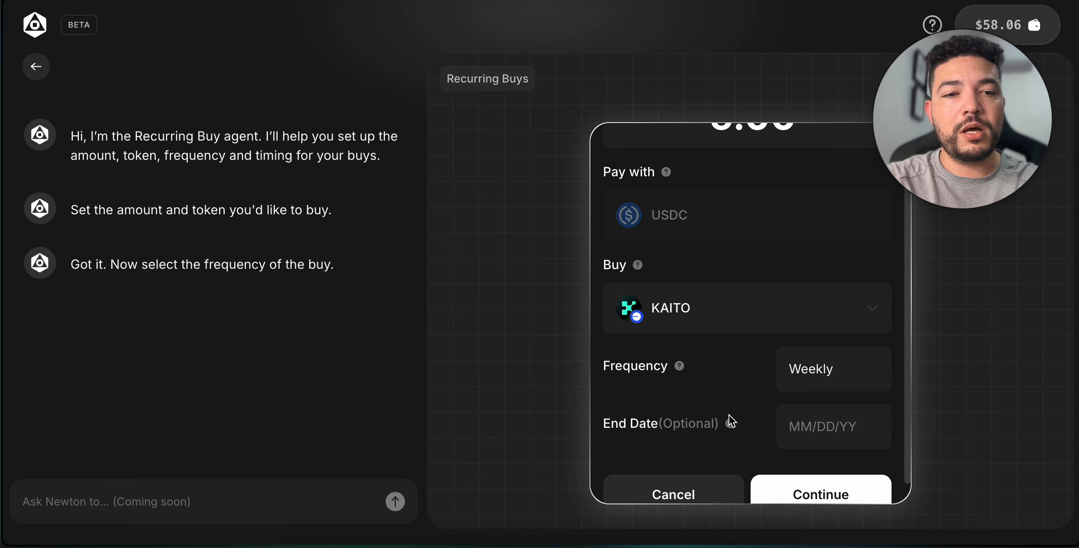
Set the buy frequency to Daily and the end date to June 2, 2025
left_click(819, 379)
left_click(745, 296)
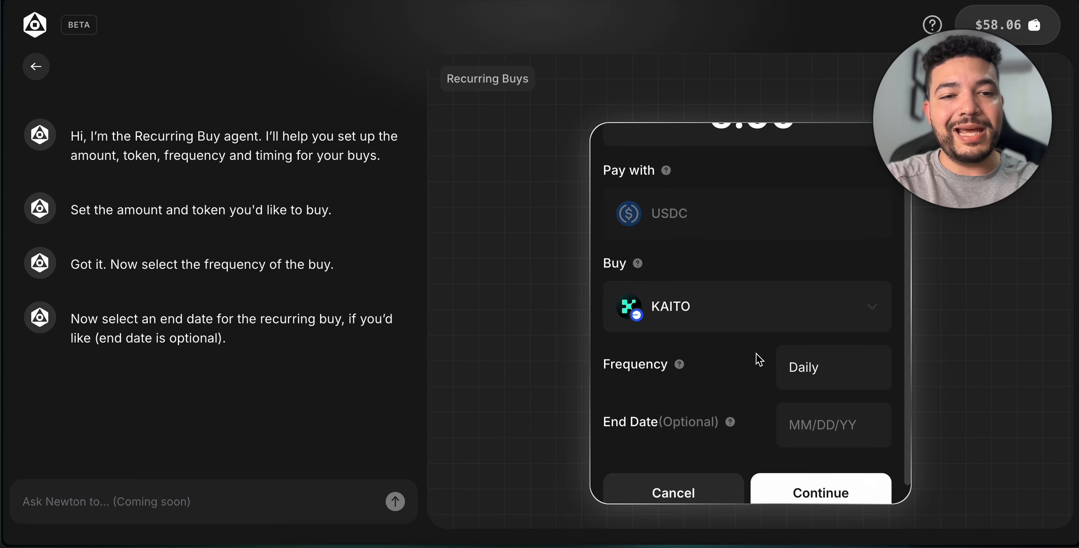
left_click(799, 408)
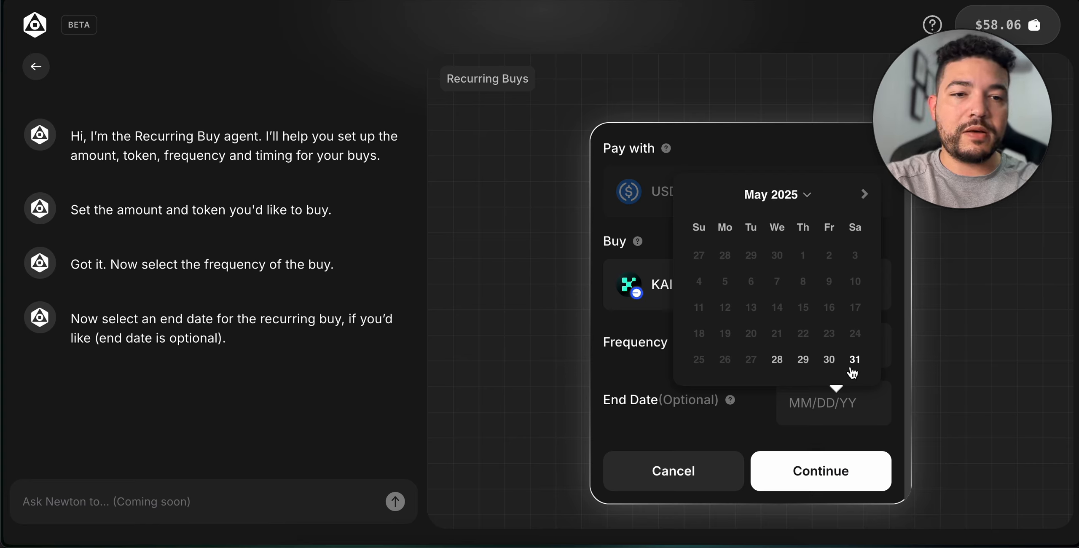
left_click(865, 194)
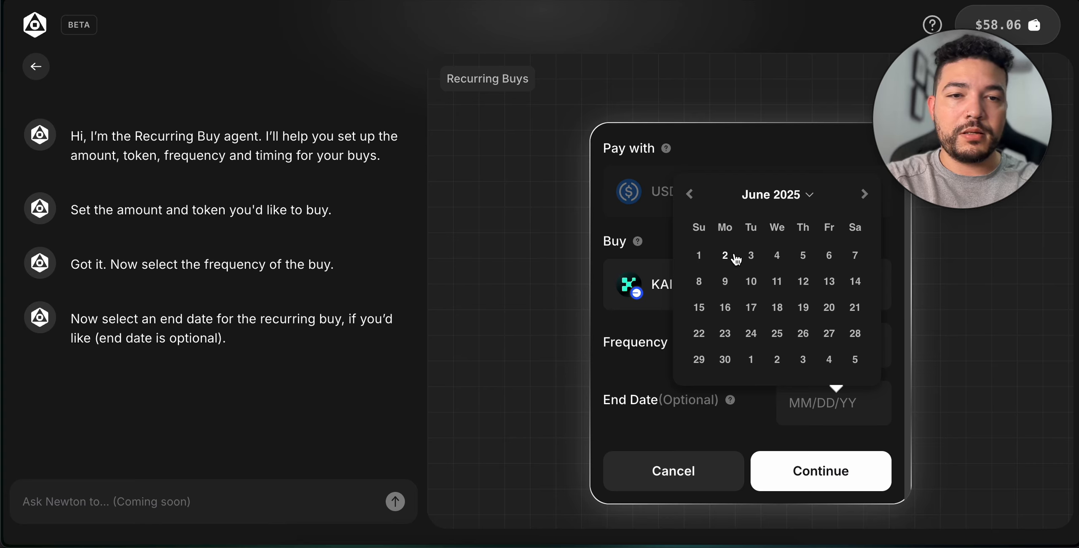
left_click(725, 255)
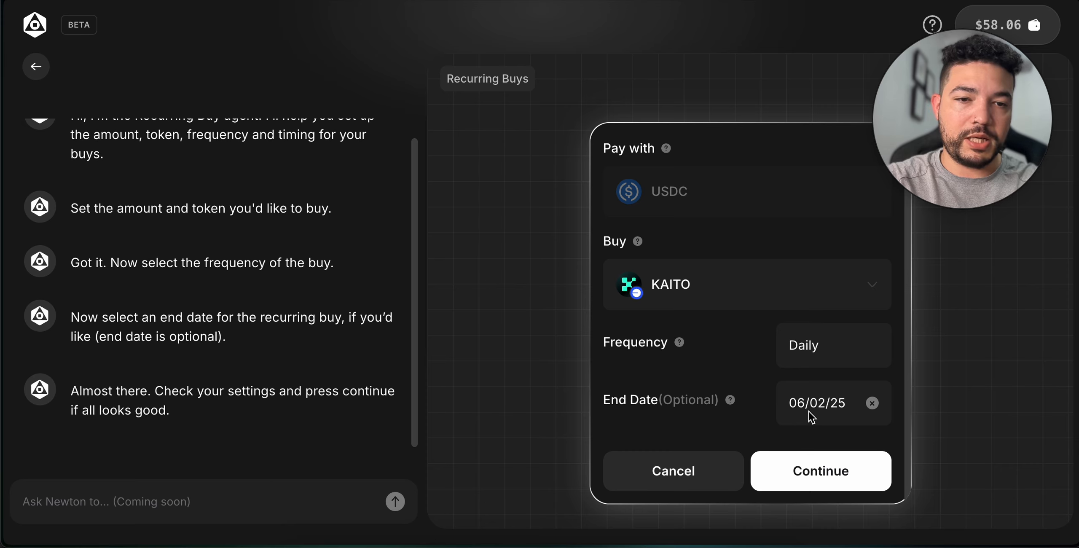
Submit the recurring buy settings, review the payment summary and confirm the agent's activation
left_click(820, 474)
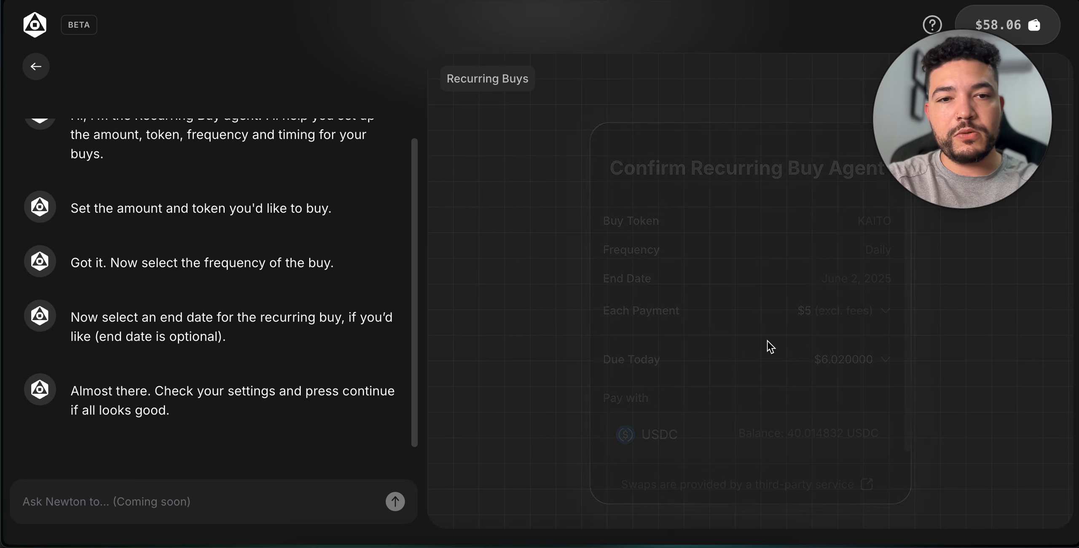
scroll(768, 341, "down", 2)
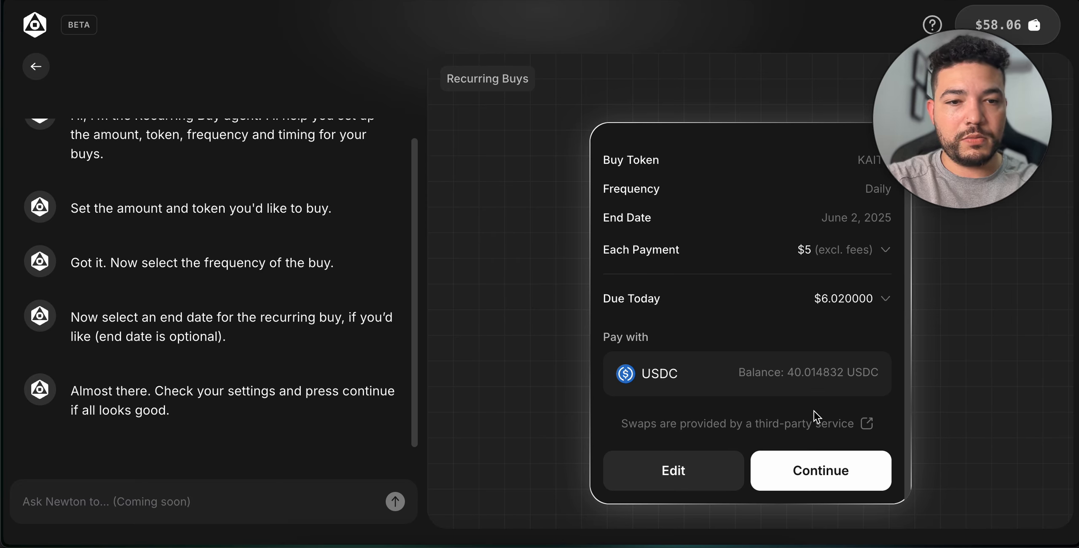
left_click(796, 460)
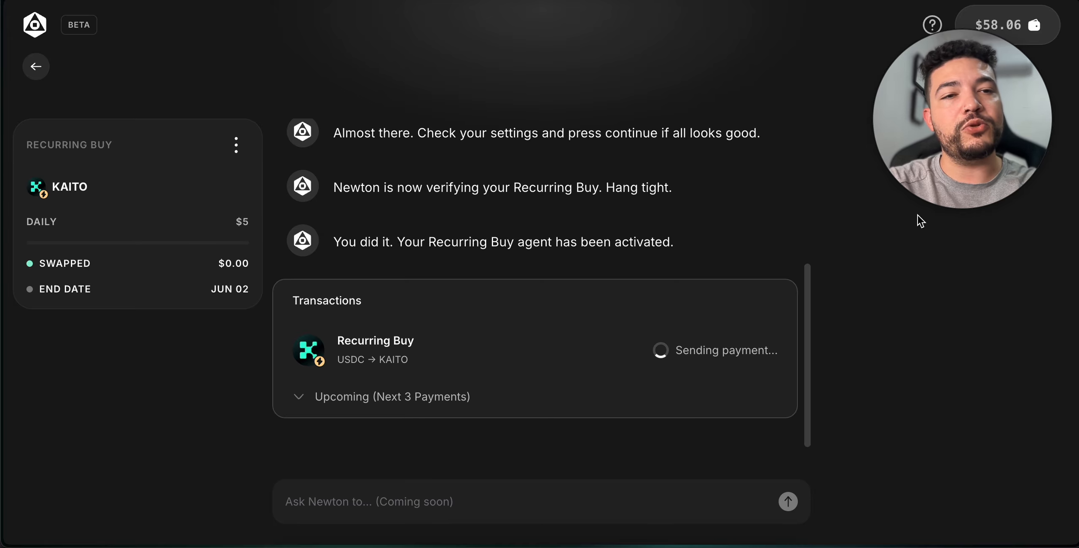
Check the wallet's token balances after activating the KAITO agent and close the wallet
left_click_drag(953, 163, 739, 213)
left_click(1003, 25)
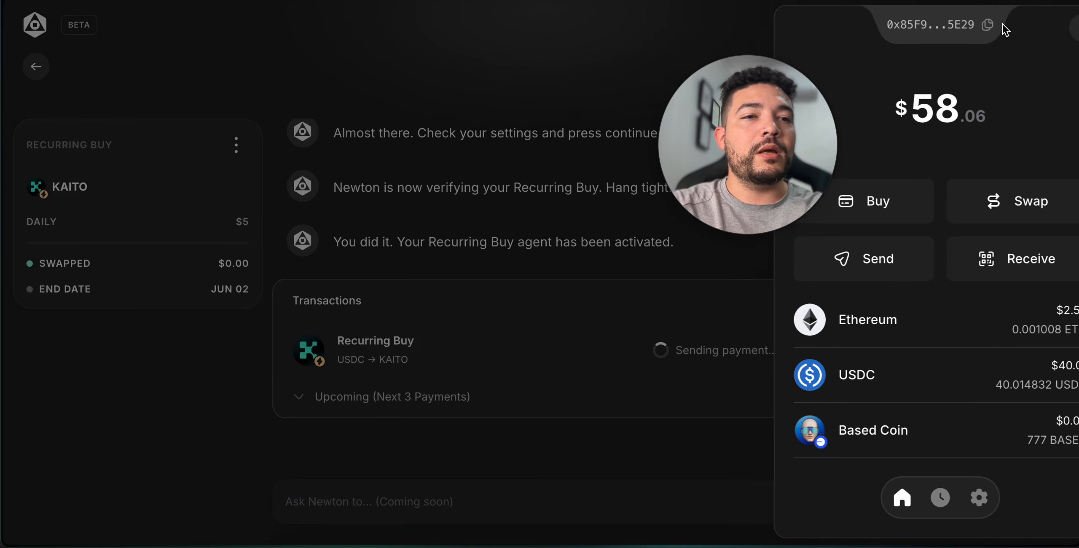
scroll(923, 366, "down", 2)
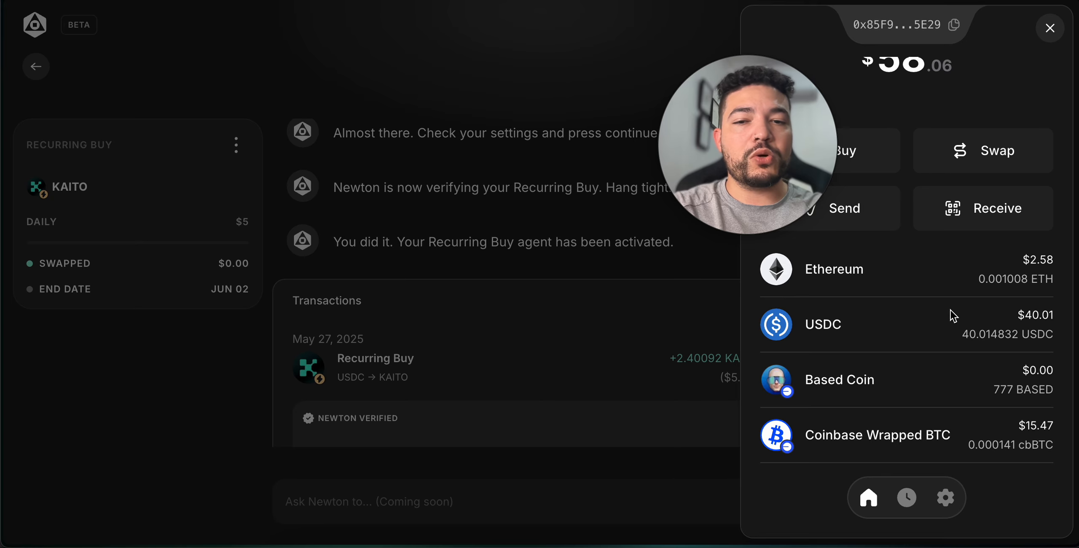
key("Escape")
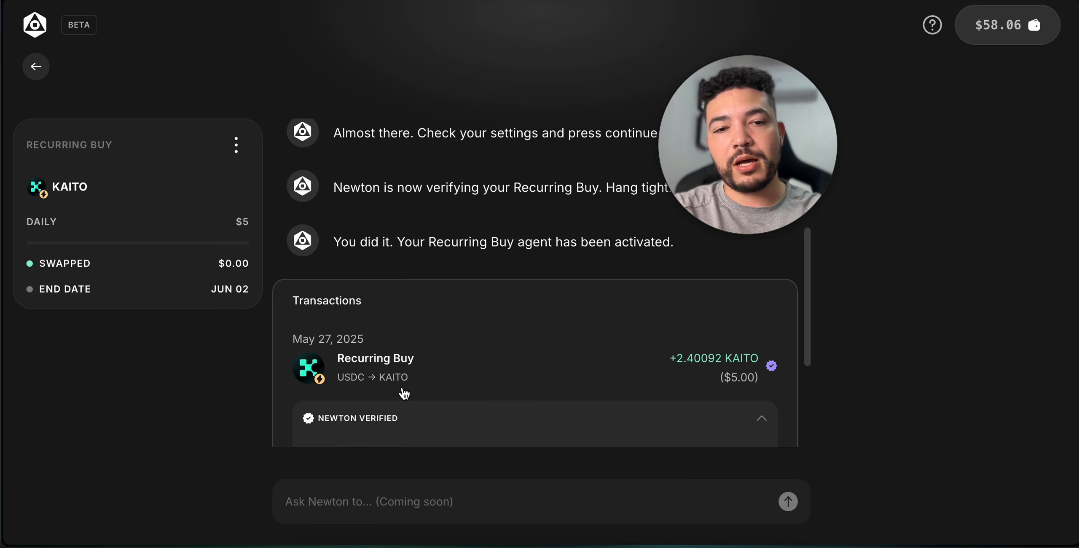
Examine the KAITO purchase's Newton verification stages and its upcoming payments, and return to the agents overview
scroll(405, 379, "down", 2)
scroll(451, 332, "down", 2)
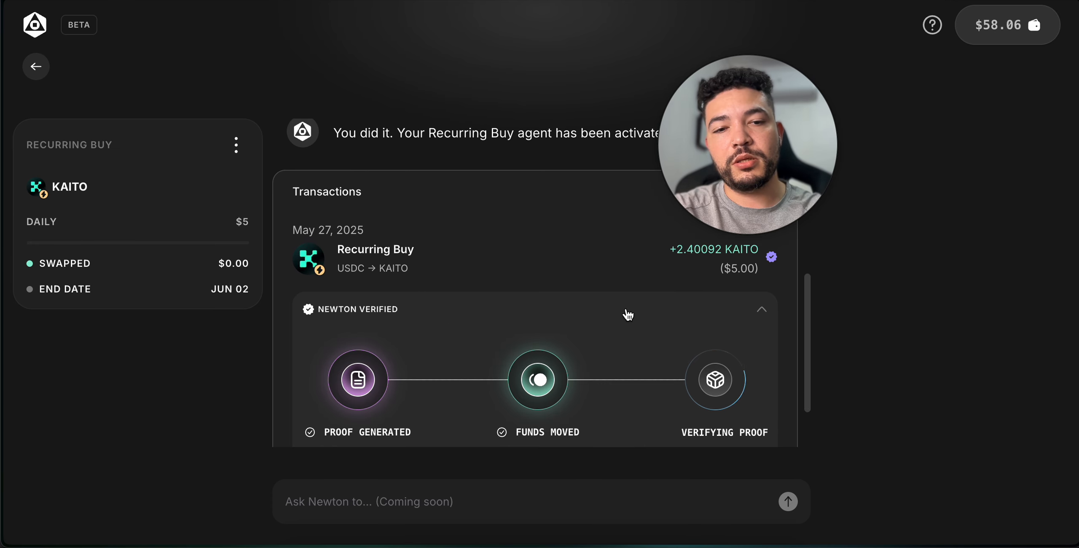
scroll(598, 328, "down", 2)
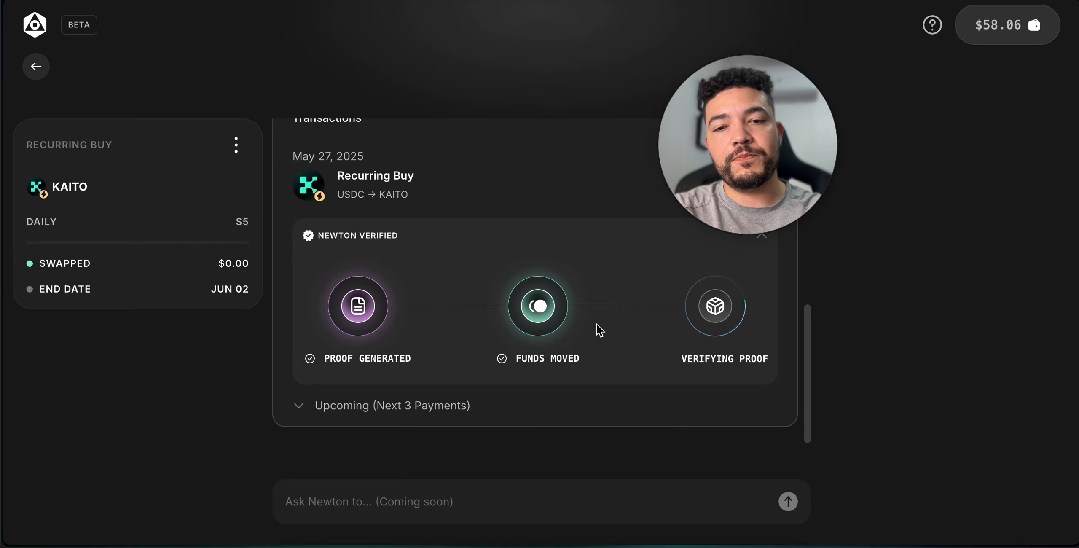
left_click(375, 427)
scroll(378, 417, "down", 6)
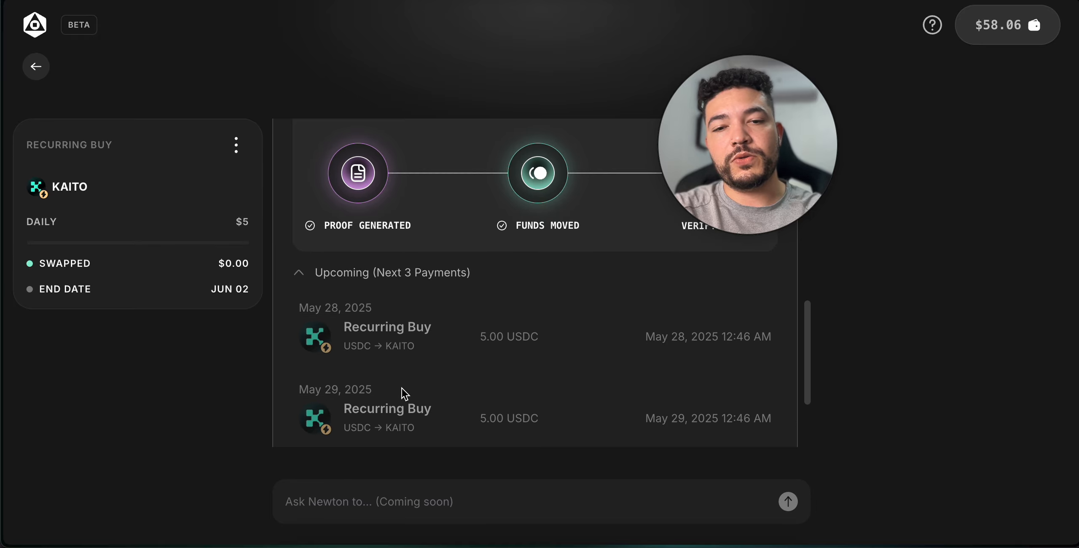
scroll(398, 399, "up", 14)
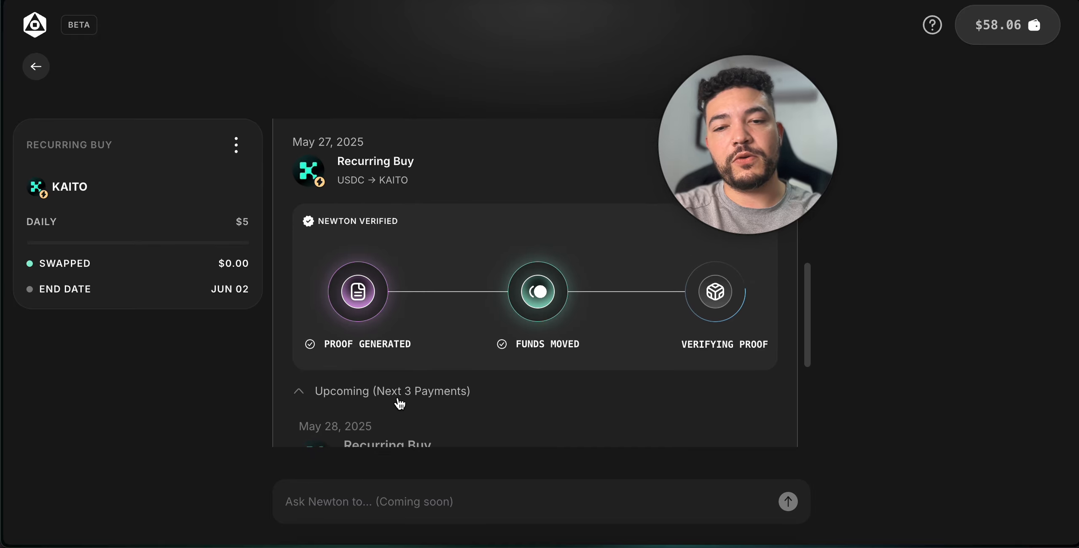
scroll(414, 366, "down", 4)
scroll(417, 359, "up", 1)
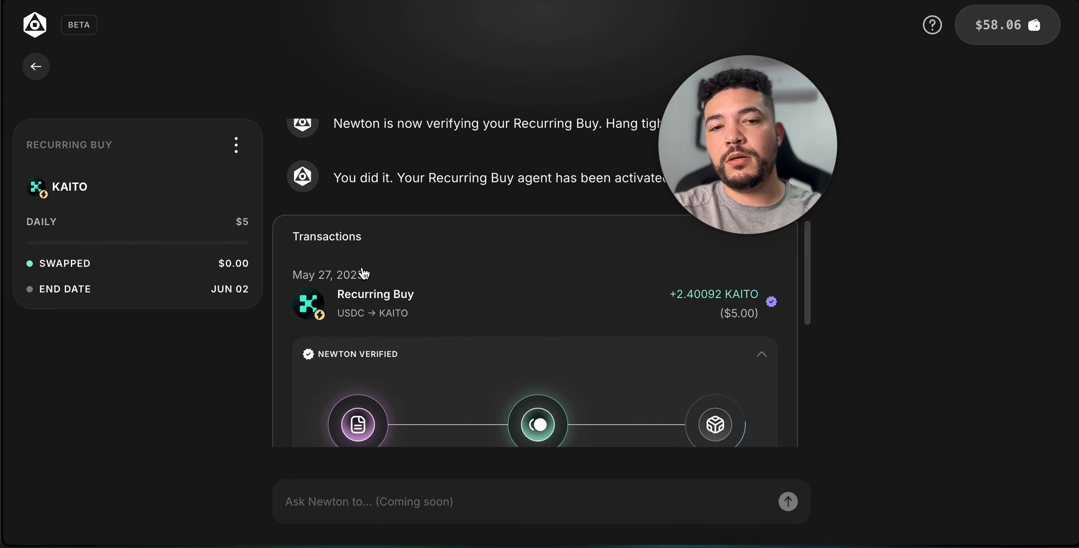
scroll(405, 337, "down", 1)
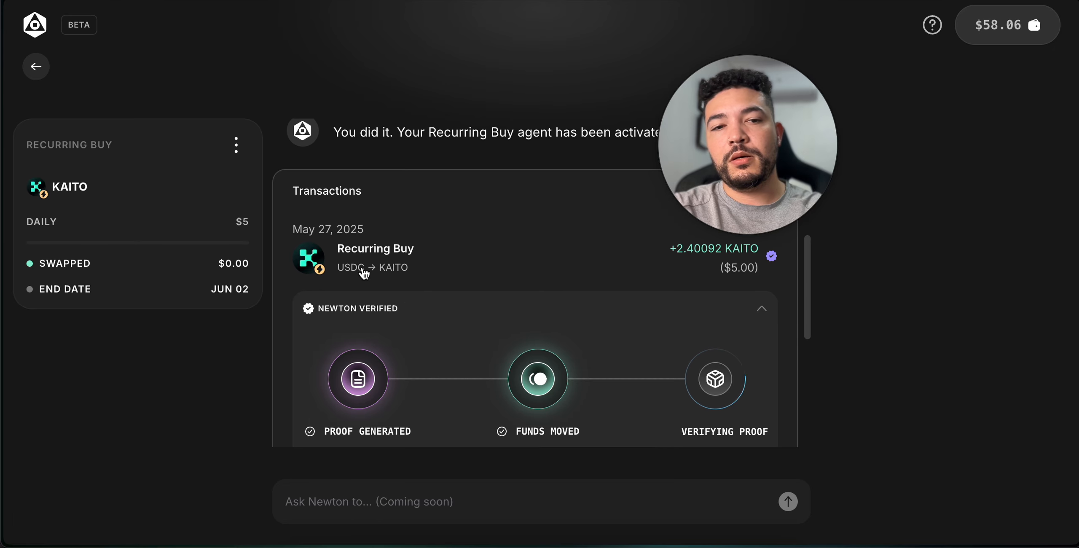
left_click(37, 67)
scroll(463, 232, "down", 1)
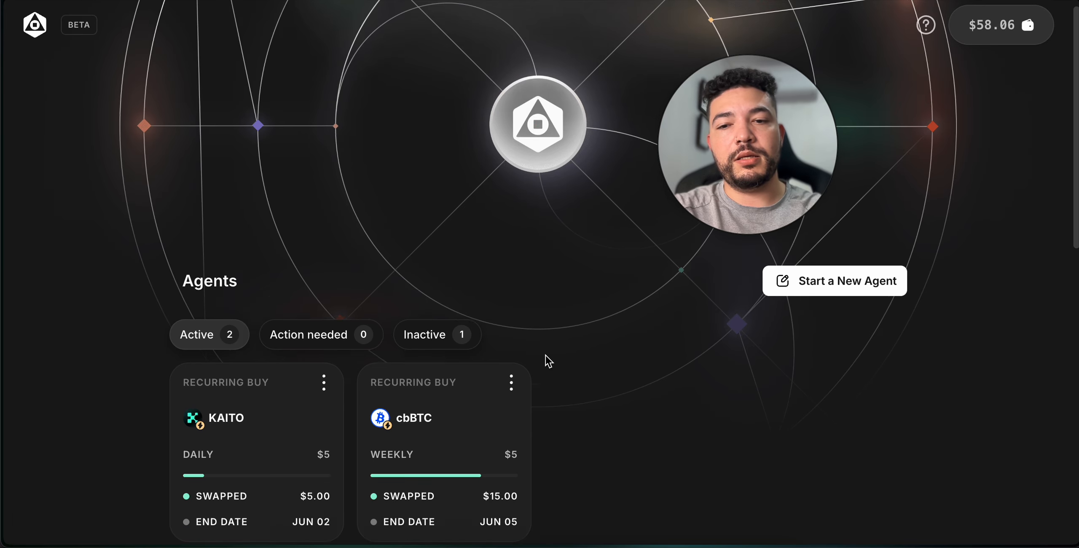
Open the wallet and check its token balances down to the KAITO holding
left_click(982, 26)
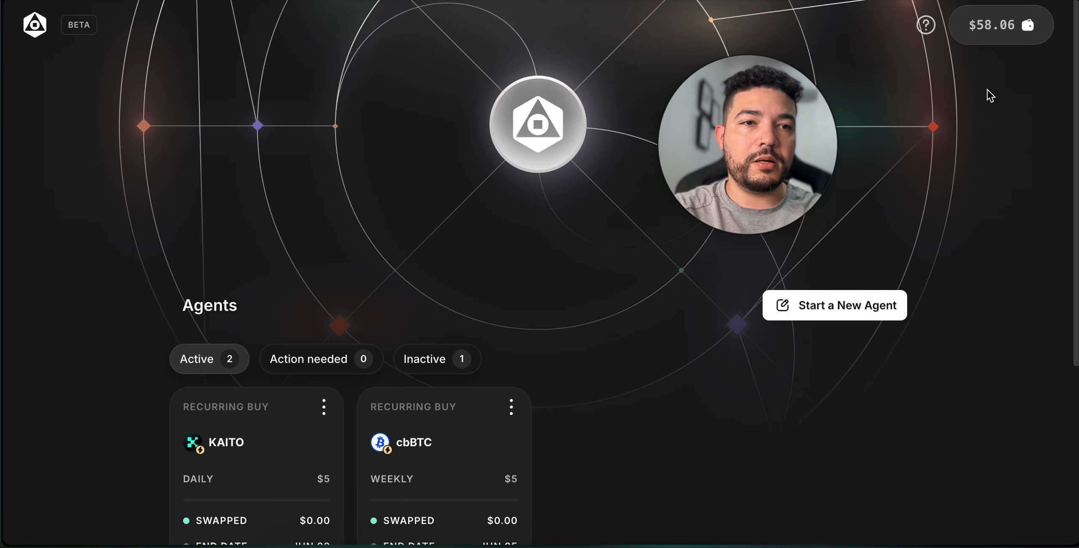
left_click(991, 21)
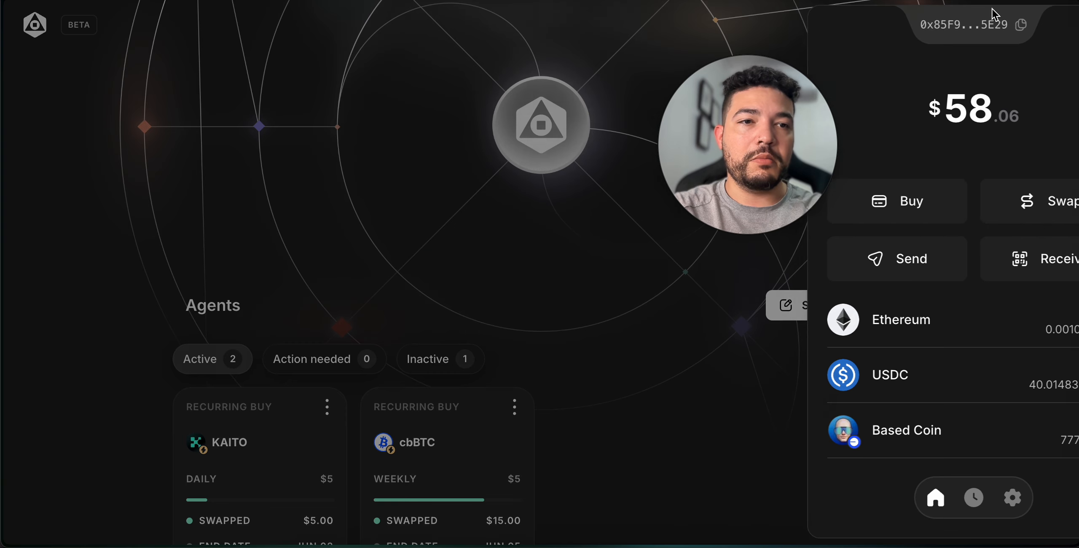
scroll(988, 202, "down", 1)
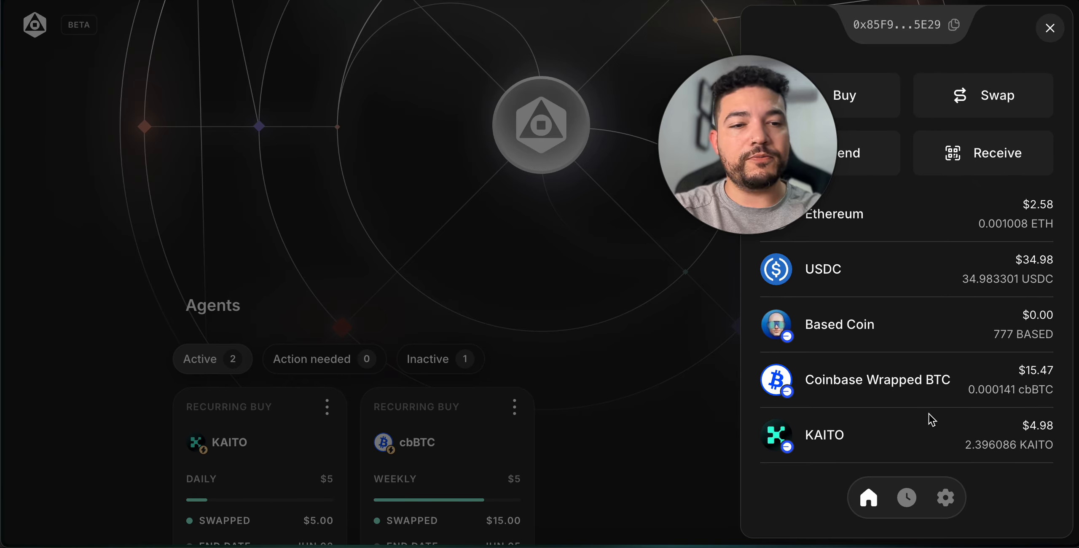
left_click_drag(774, 183, 614, 184)
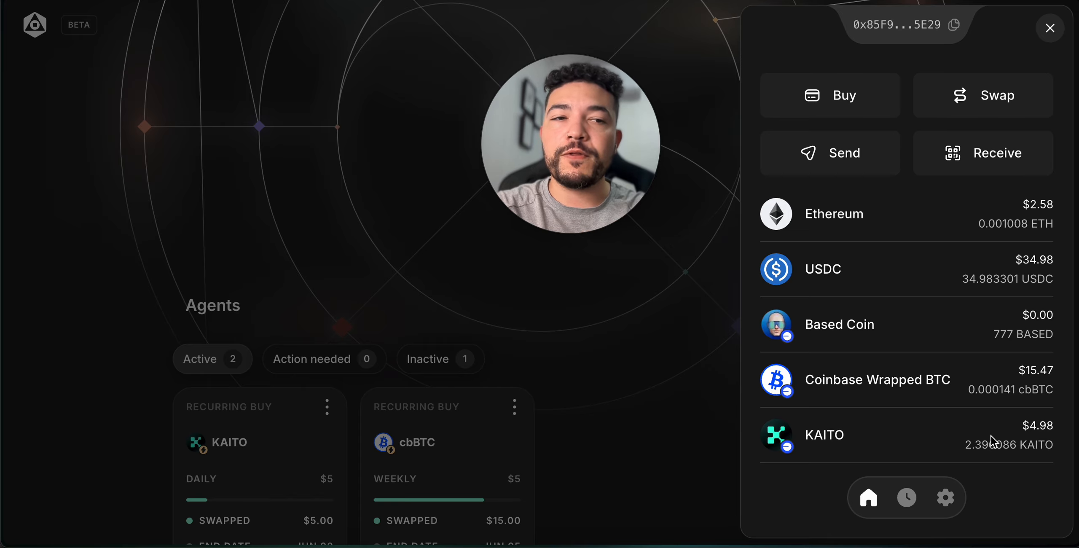
Start a wallet swap that sells the full Coinbase Wrapped BTC balance of 0.00014192 cbBTC
left_click(1003, 113)
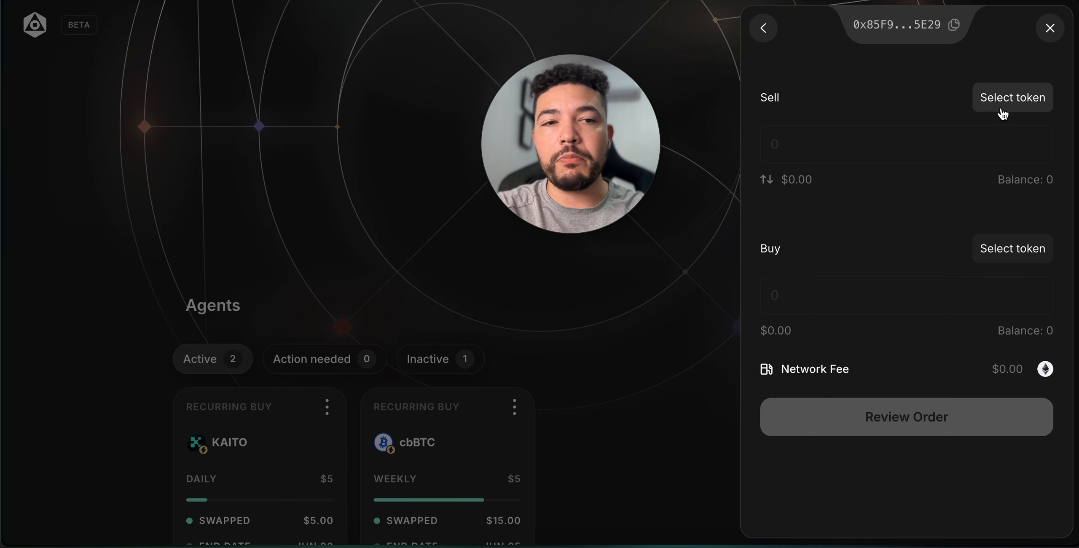
left_click(1008, 96)
scroll(928, 278, "down", 2)
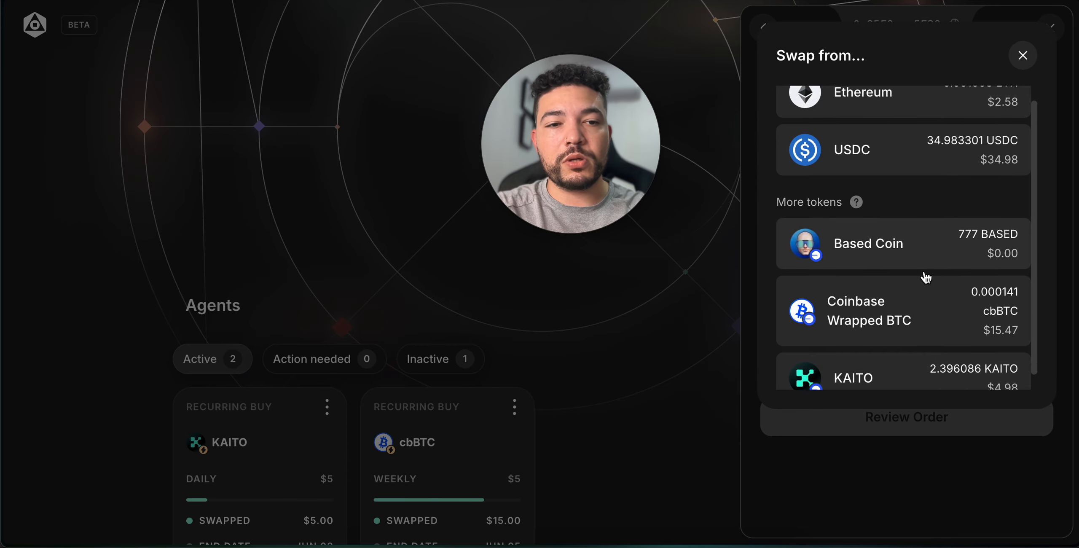
left_click(932, 285)
left_click(1029, 144)
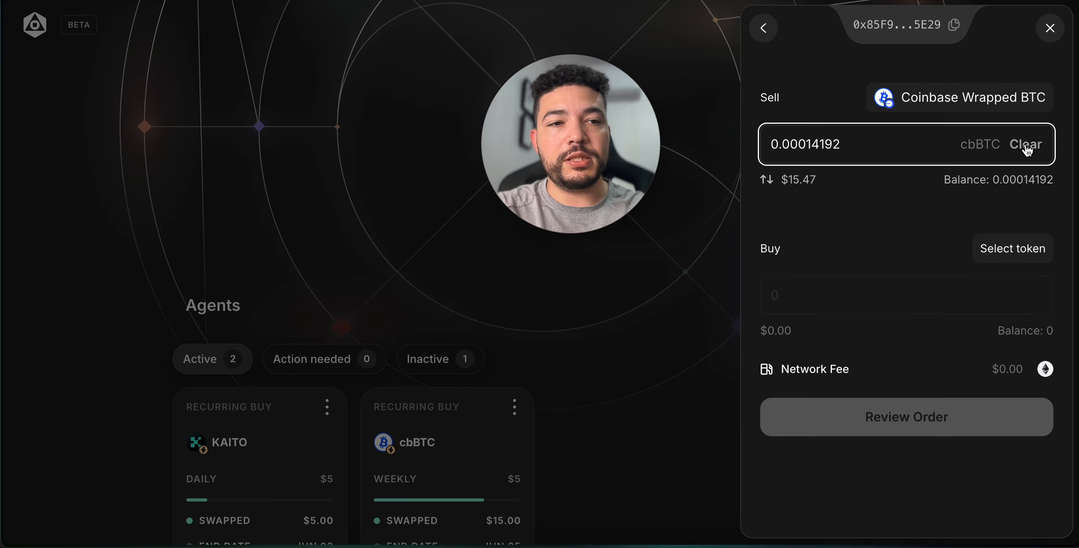
Choose USD Coin on Base as the token to buy, then review and confirm the swap order and leave the wallet
left_click(1003, 255)
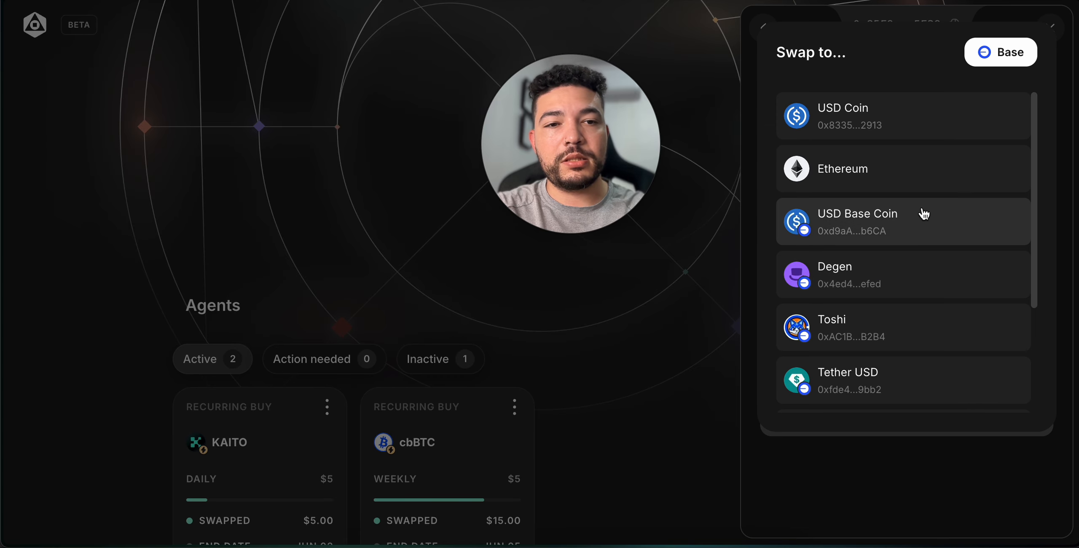
left_click(916, 132)
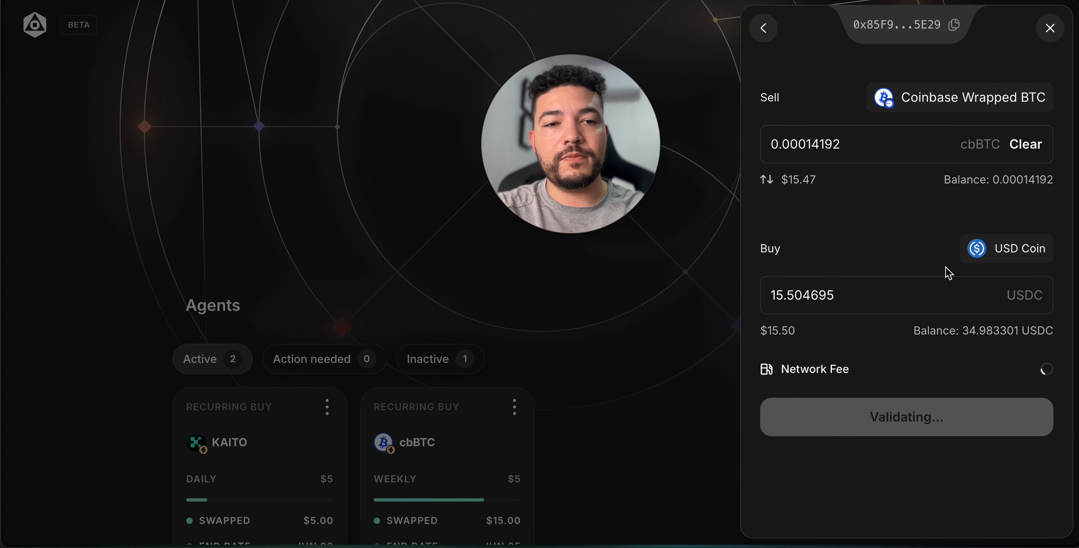
left_click(881, 424)
left_click(922, 387)
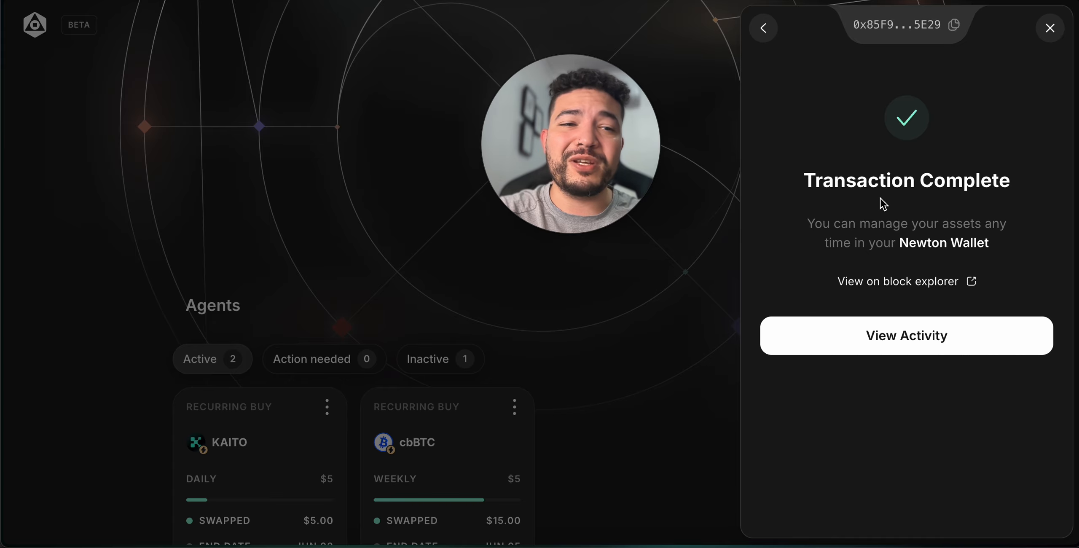
left_click(775, 23)
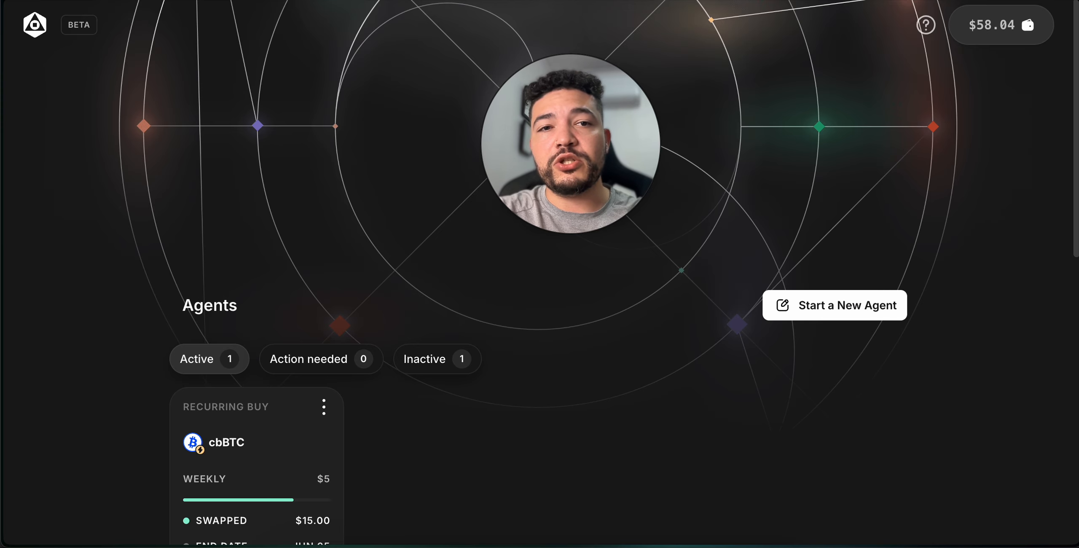